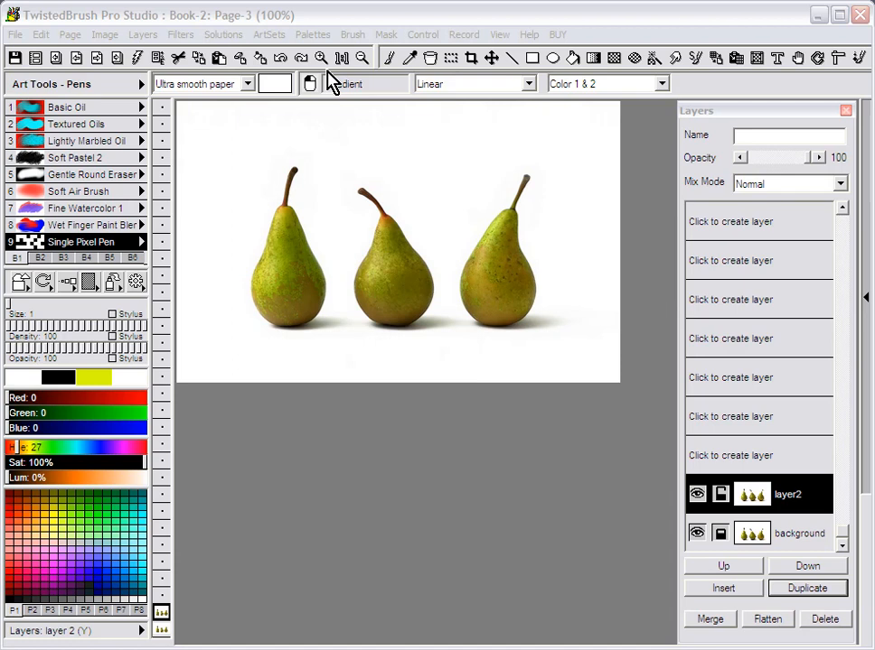
- Start recording a solution script named "Solution 01" in the Script Recorder
left_click(475, 36)
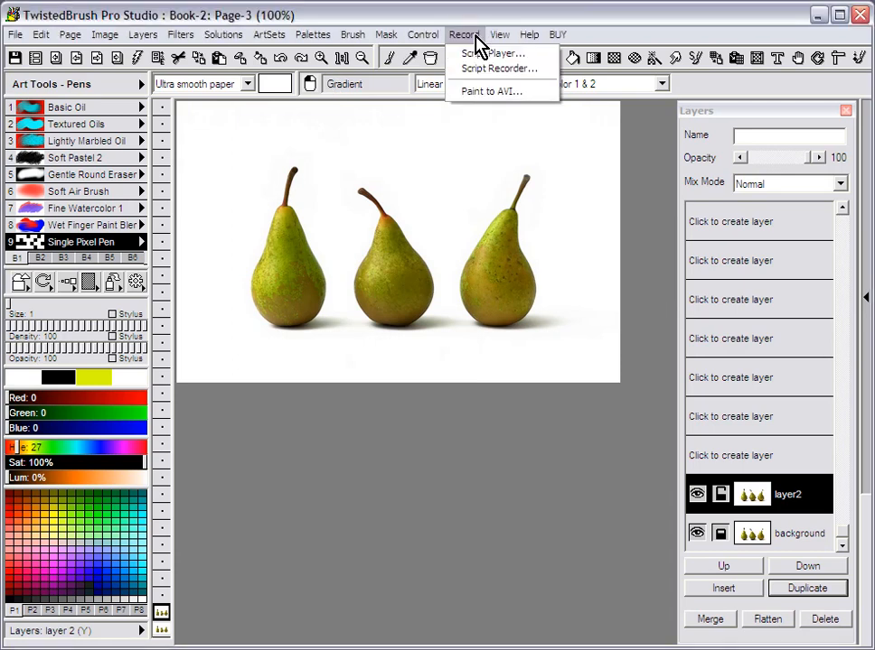
left_click(503, 78)
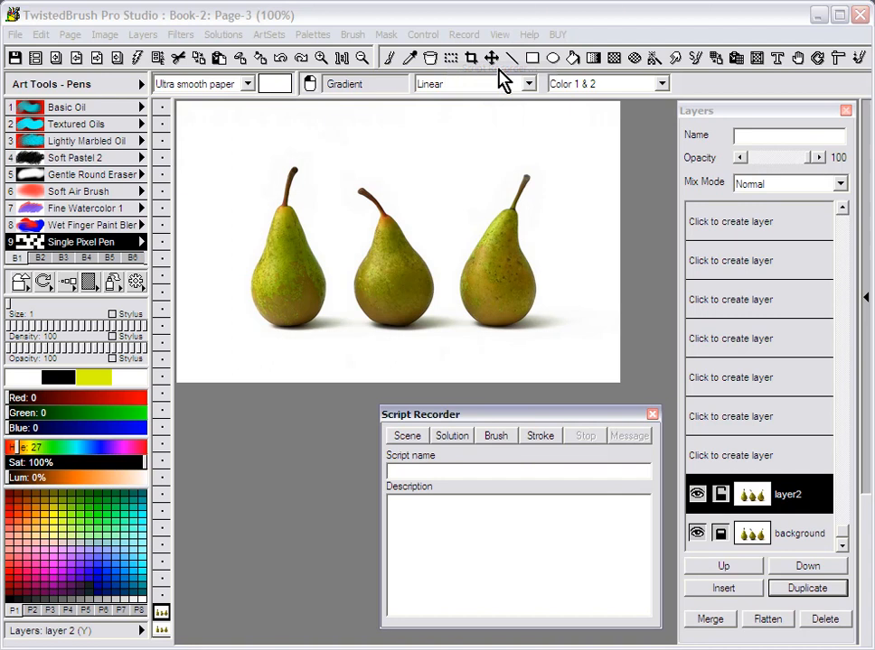
left_click_drag(518, 415, 497, 409)
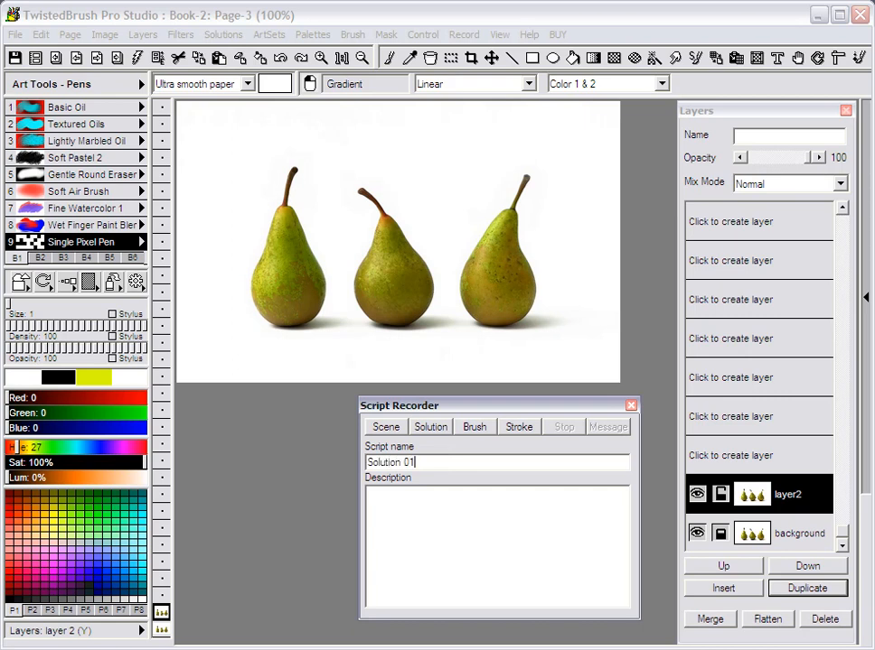
left_click(431, 427)
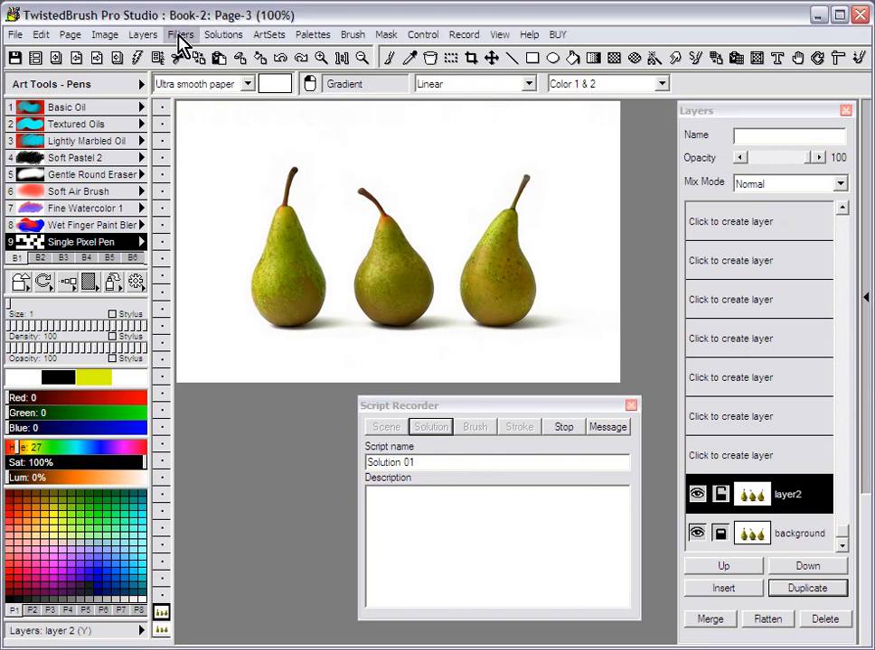
- Apply Mask Generate HSL to layer2 with hue tolerance, saturation tolerance and luminance at 100% and luminance tolerance about 8.3%
left_click(180, 38)
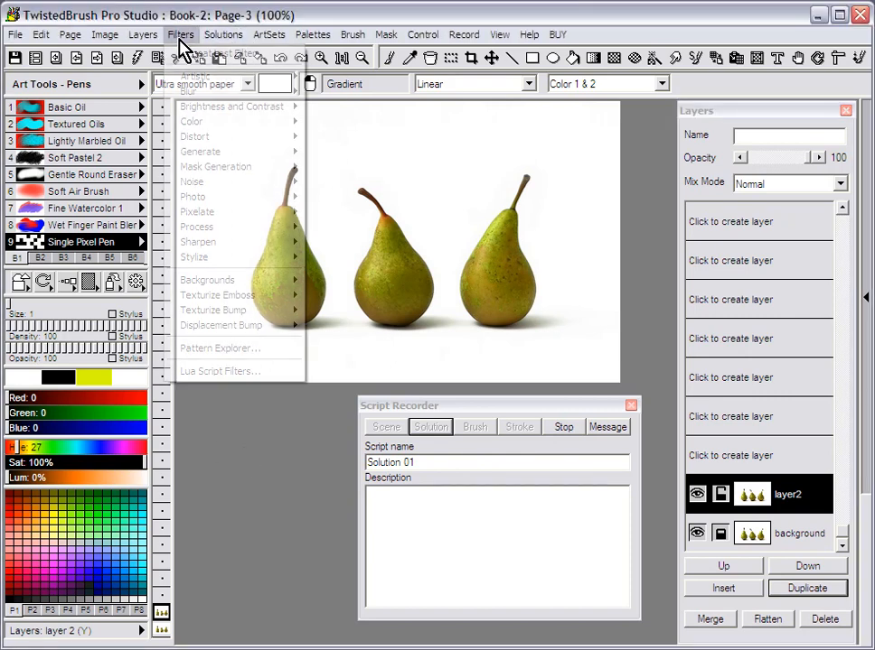
mouse_move(219, 168)
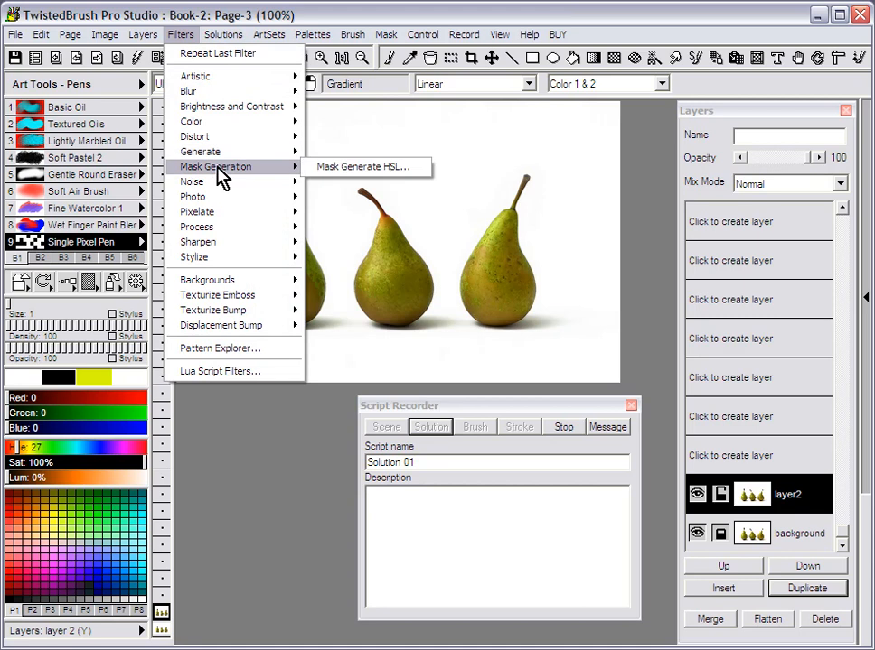
left_click(398, 178)
left_click(654, 292)
left_click(691, 348)
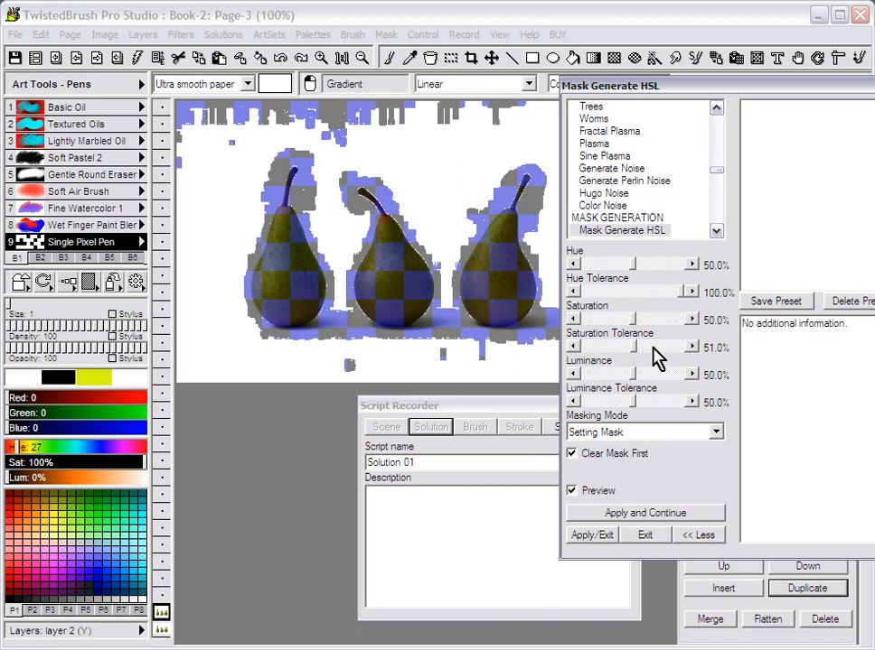
left_click_drag(635, 347, 687, 350)
left_click_drag(635, 403, 592, 404)
left_click_drag(637, 376, 698, 380)
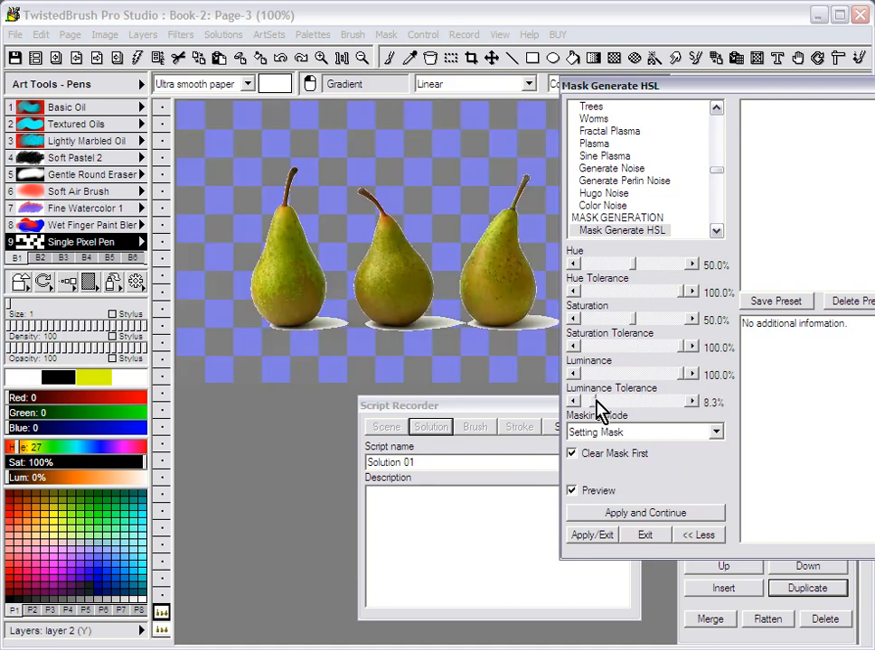
left_click_drag(595, 401, 595, 398)
left_click(592, 536)
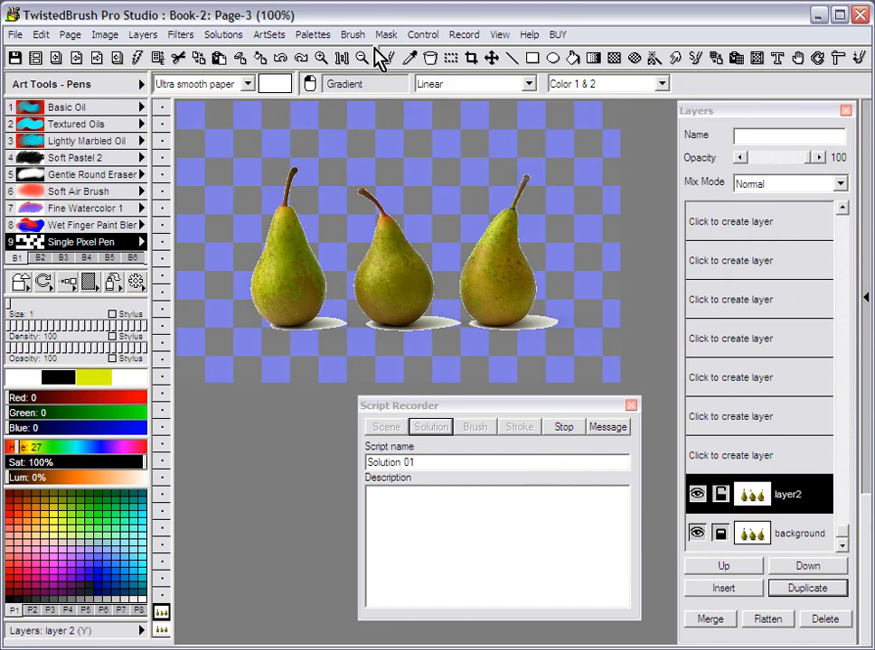
- Invert the mask so it covers the pears, and soften its edges with a Gaussian Blur mask filter at 3% strength
left_click(386, 35)
left_click(396, 105)
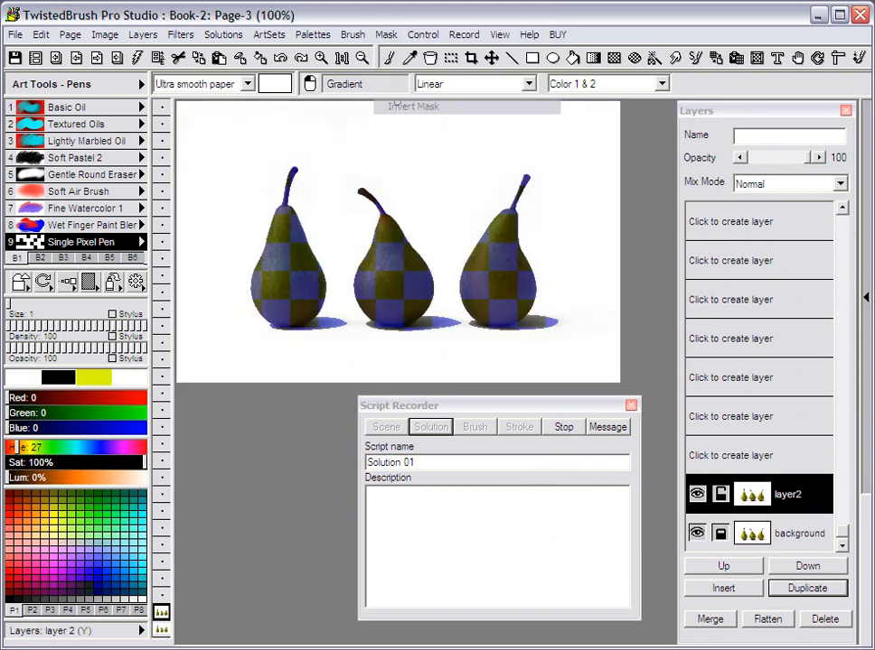
left_click(387, 36)
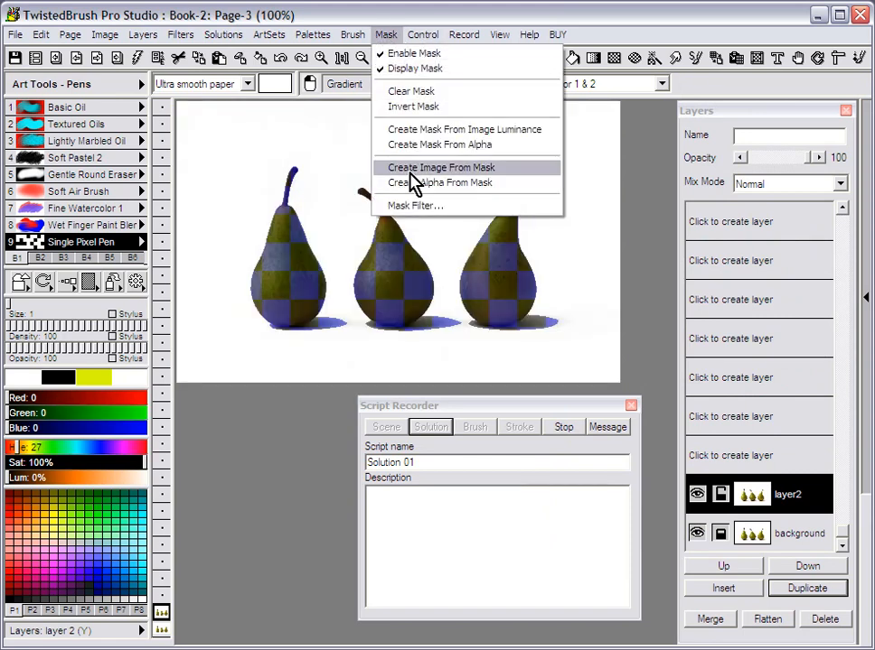
left_click(430, 207)
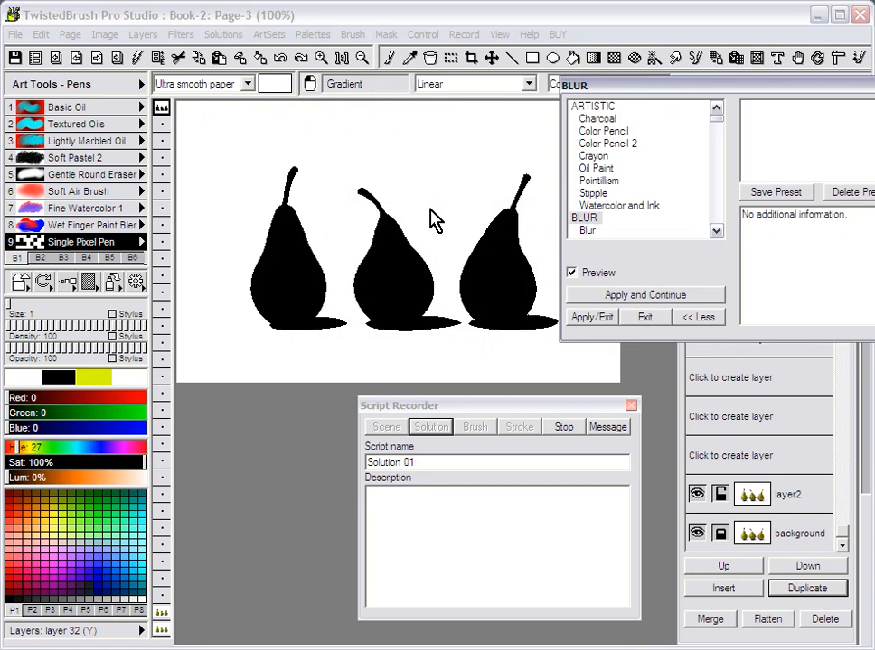
scroll(700, 170, "down", 4)
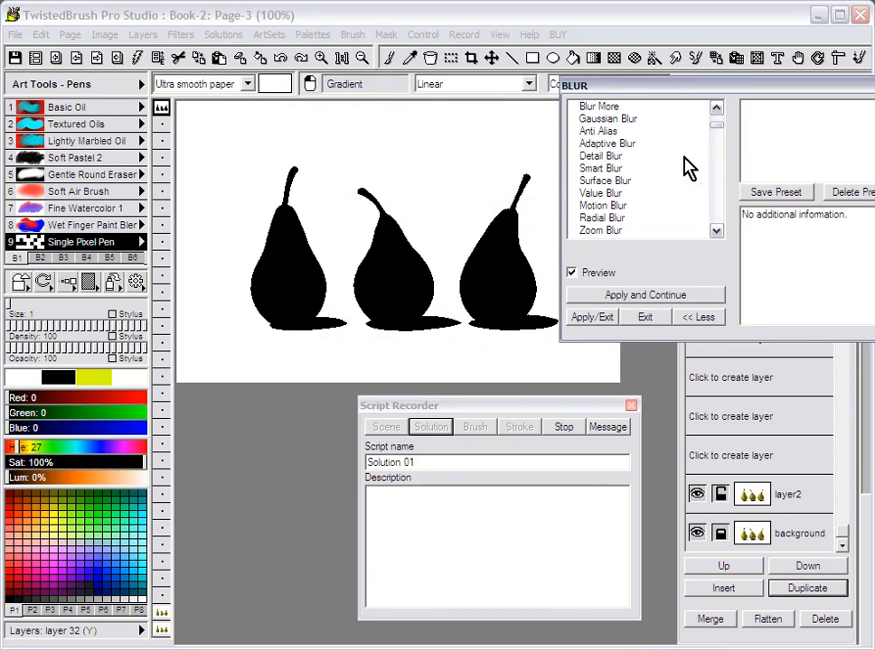
left_click(614, 120)
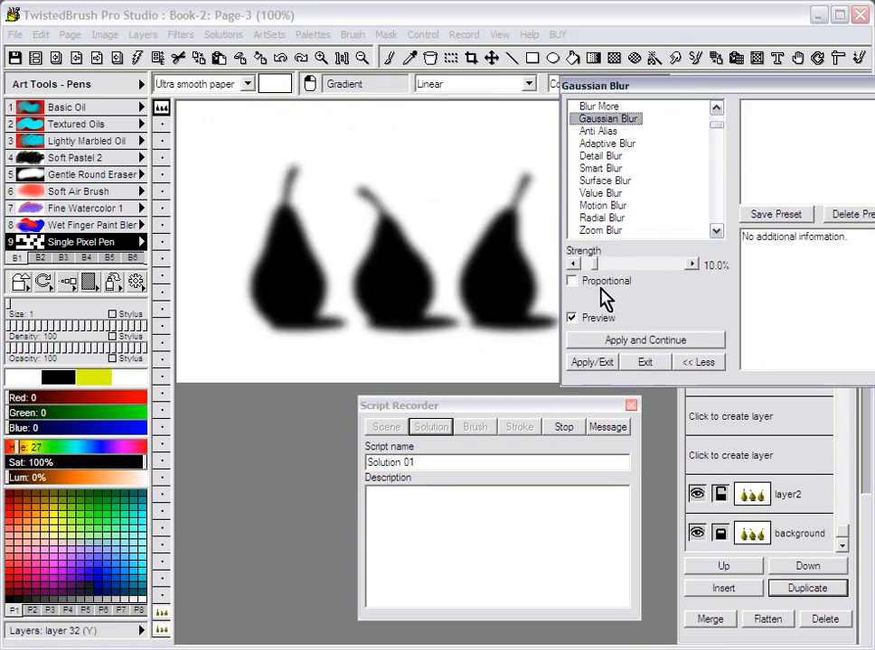
left_click_drag(594, 264, 583, 263)
left_click(613, 265)
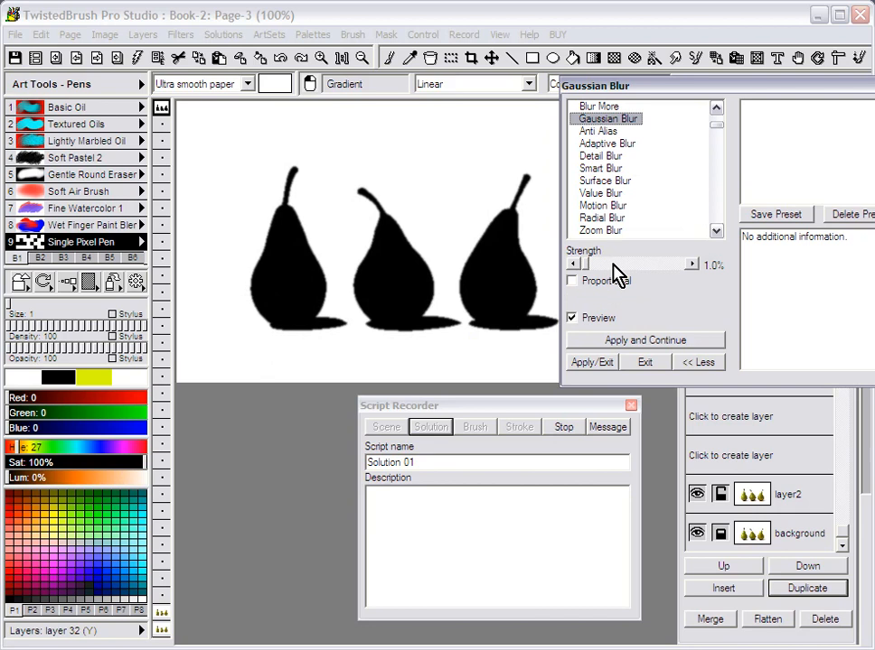
double_click(612, 265)
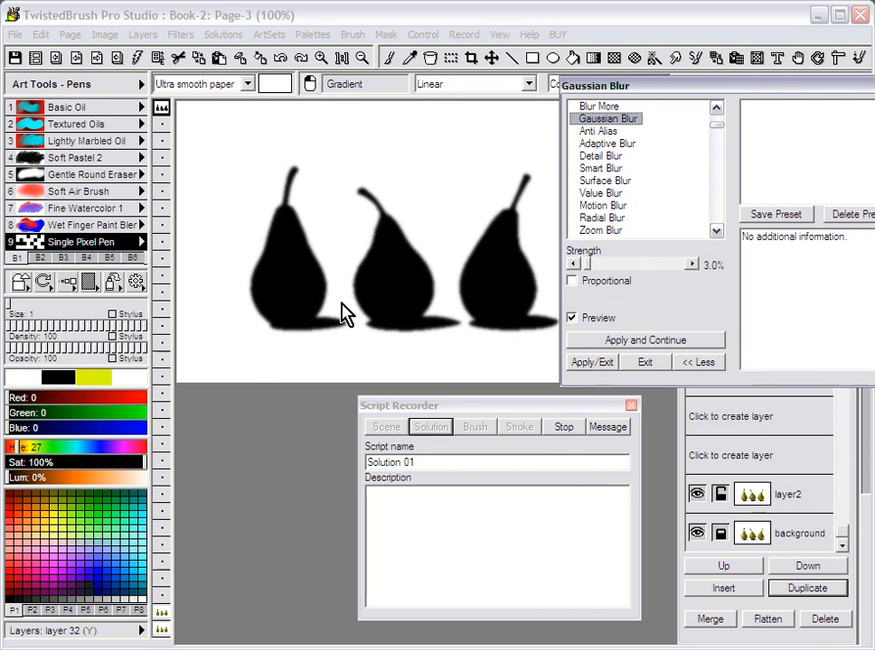
left_click(600, 363)
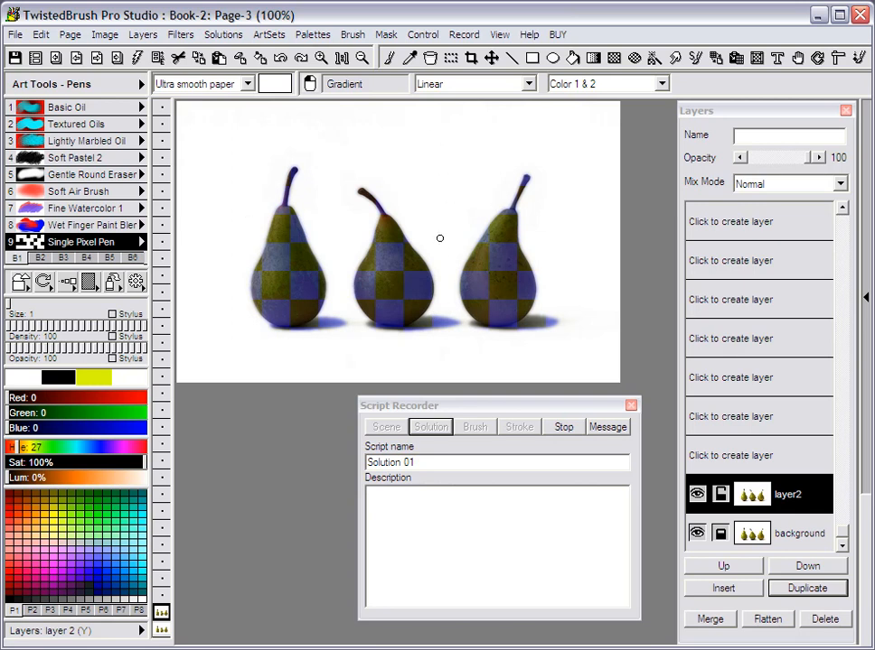
- Add monochromatic Gaussian noise with 2% variance to the unmasked background of layer2 and clear the mask
left_click(182, 39)
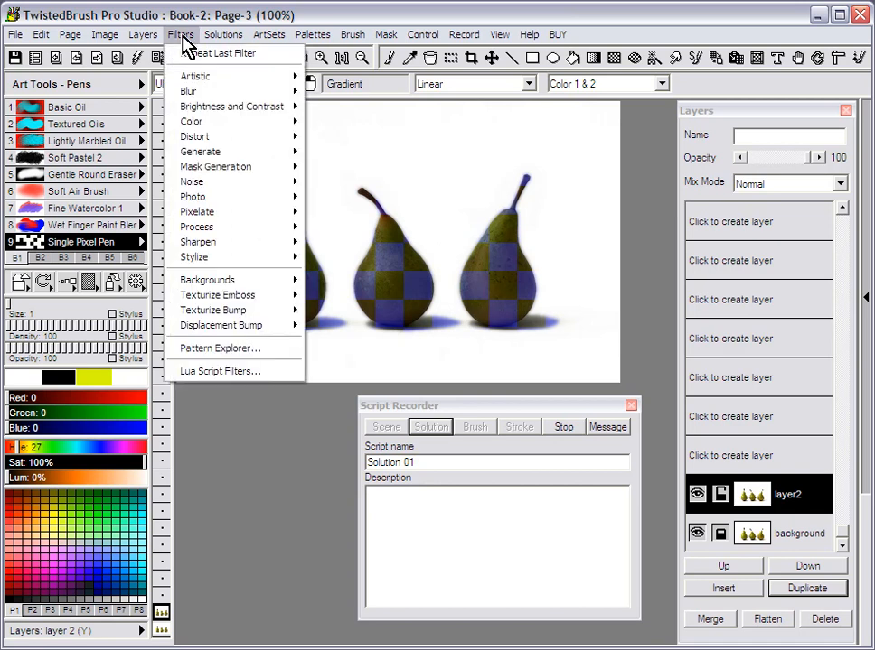
mouse_move(242, 184)
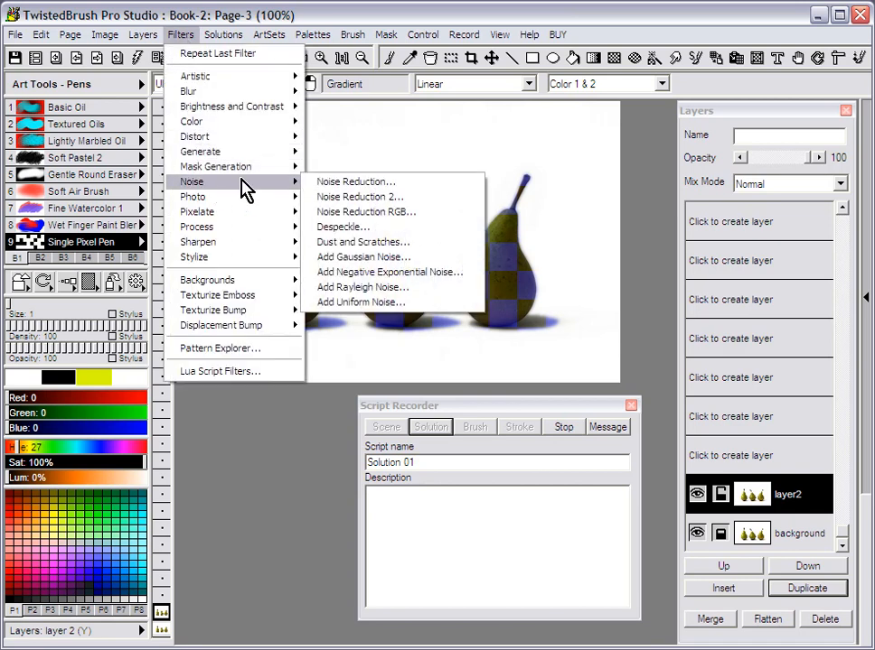
left_click(379, 260)
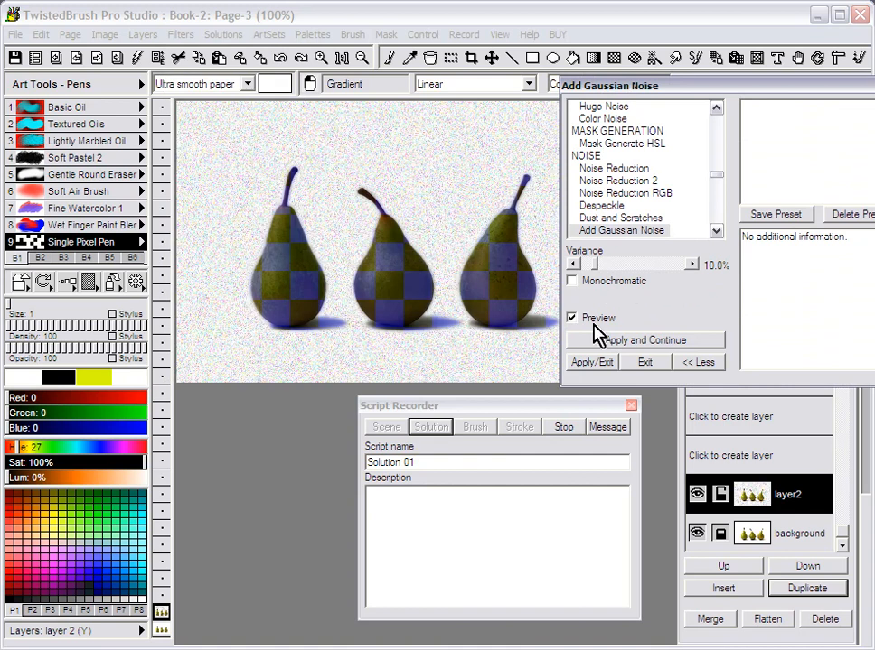
left_click(598, 280)
left_click_drag(596, 263, 578, 264)
left_click(615, 263)
left_click(615, 264)
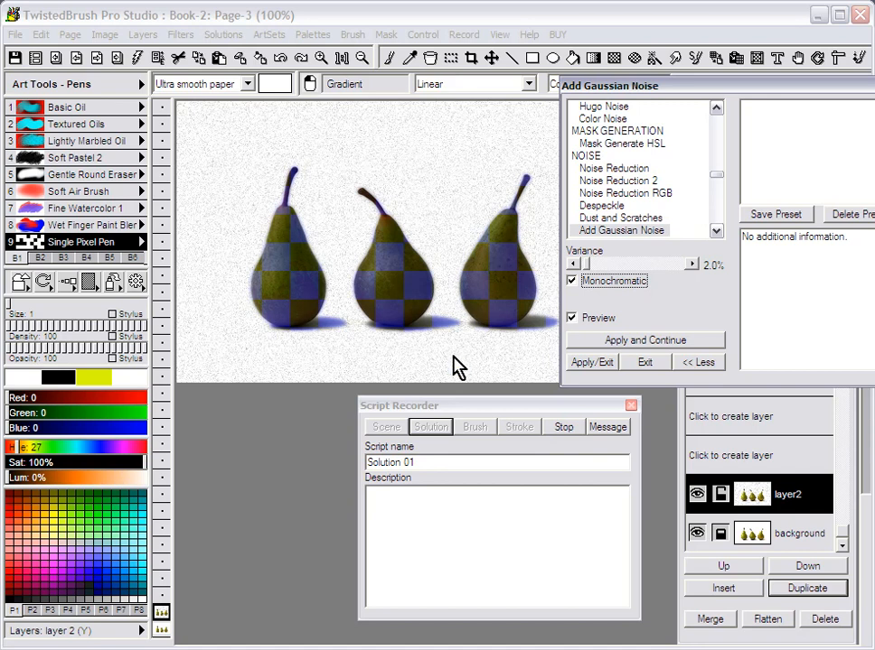
left_click(583, 366)
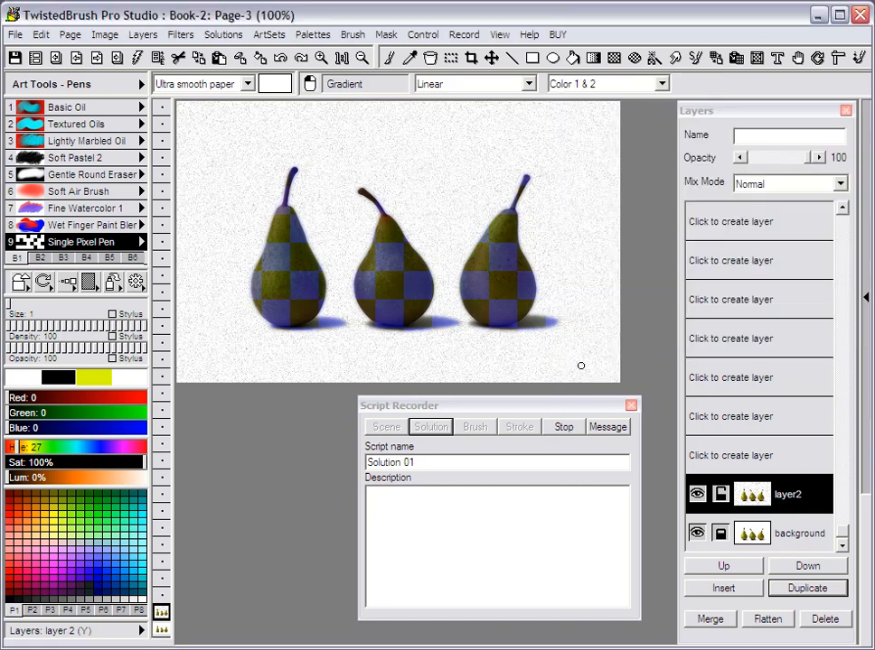
left_click(389, 36)
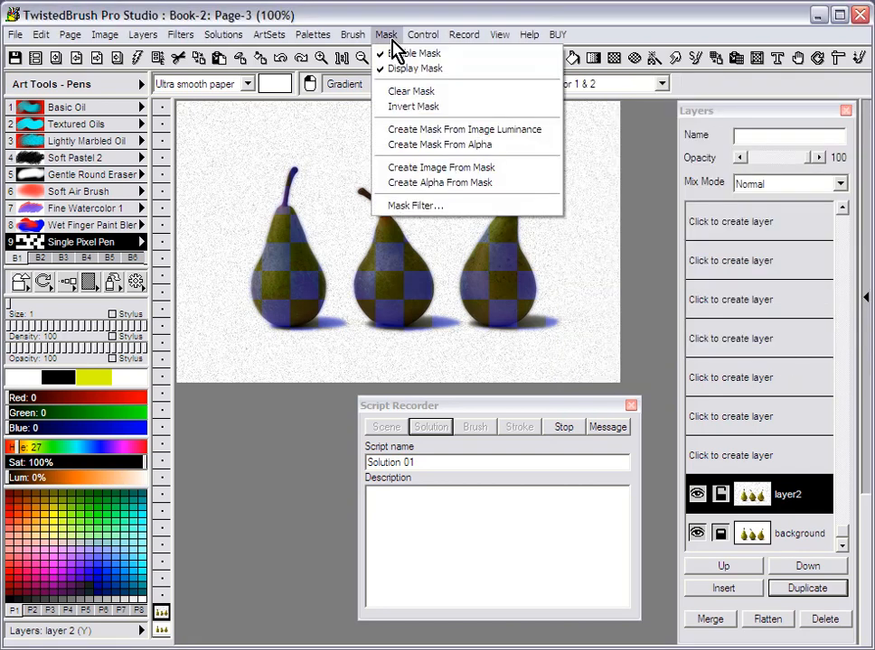
left_click(403, 92)
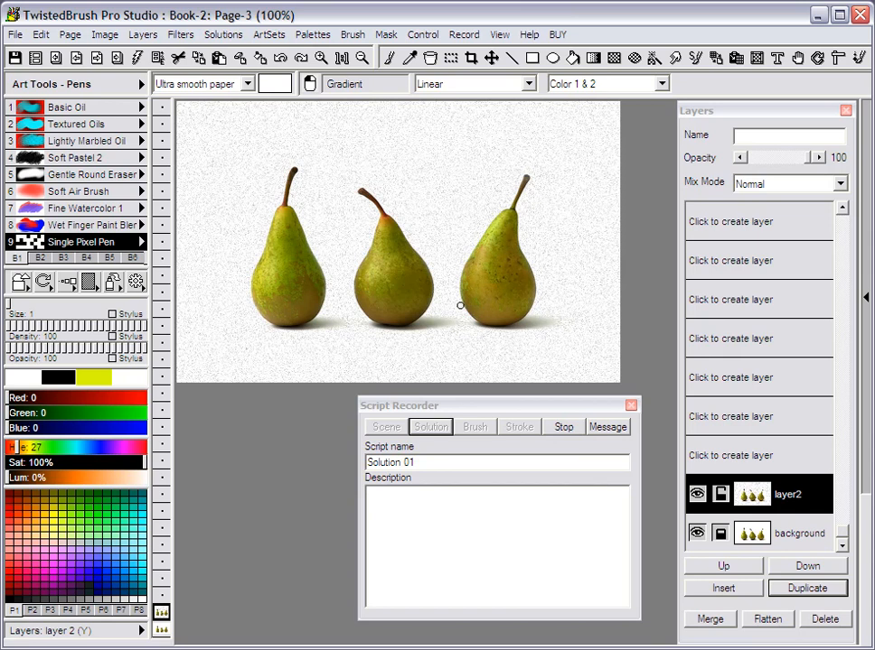
- Insert a layer above layer2 with a vertical white-to-black linear gradient, and set its mix mode to Soft Light
left_click(724, 588)
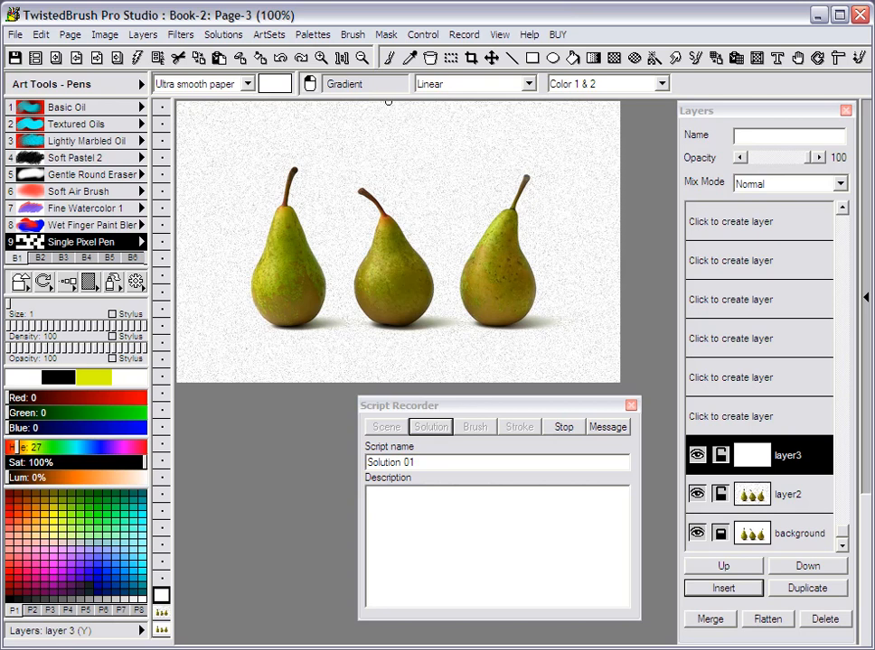
left_click_drag(388, 176, 390, 397)
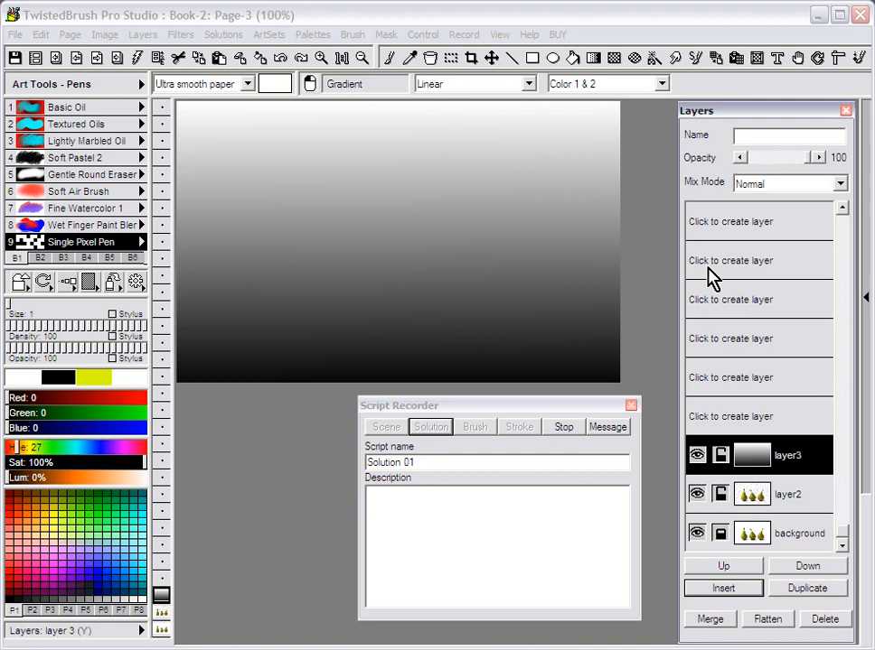
left_click(840, 190)
left_click_drag(847, 220, 846, 240)
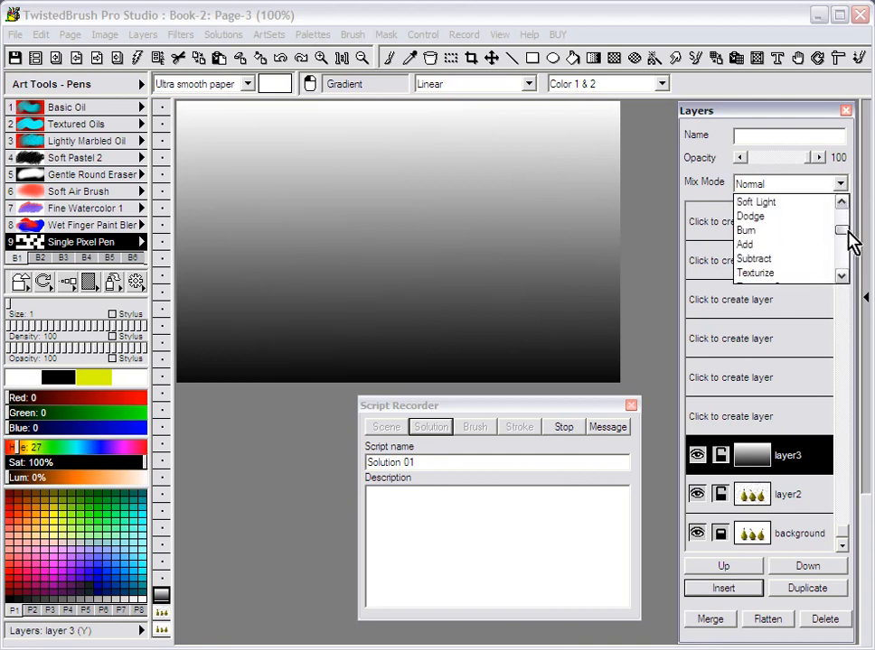
left_click(770, 203)
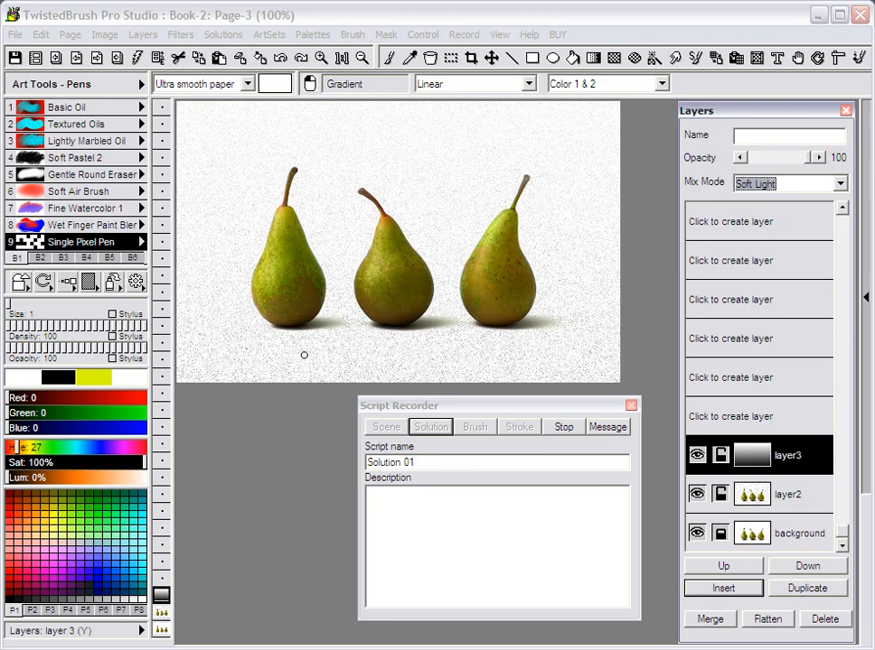
- Compare the image with the gradient layer hidden and shown, merge that layer into layer2 and stop the script recording
left_click(696, 456)
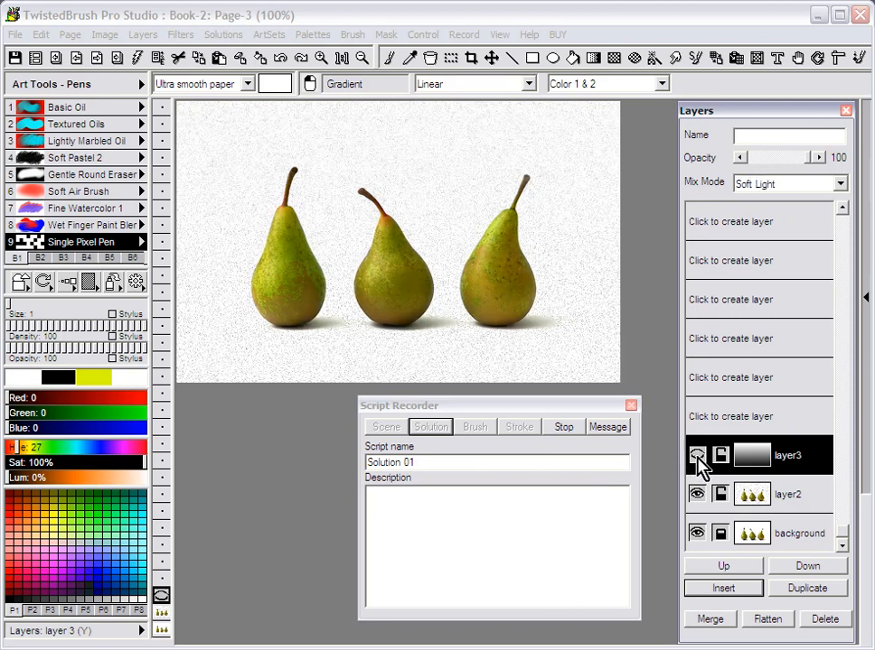
left_click(697, 457)
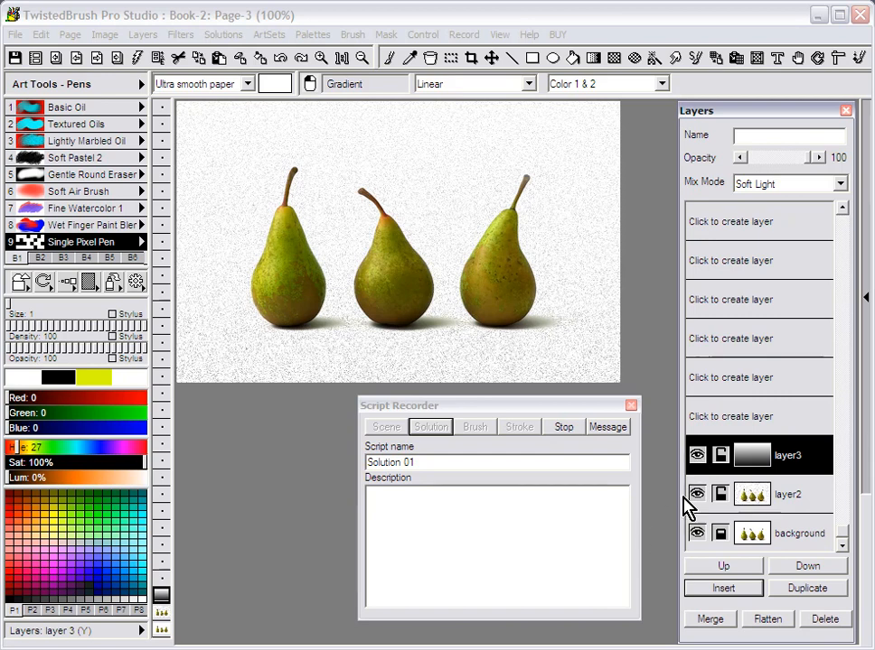
left_click(707, 620)
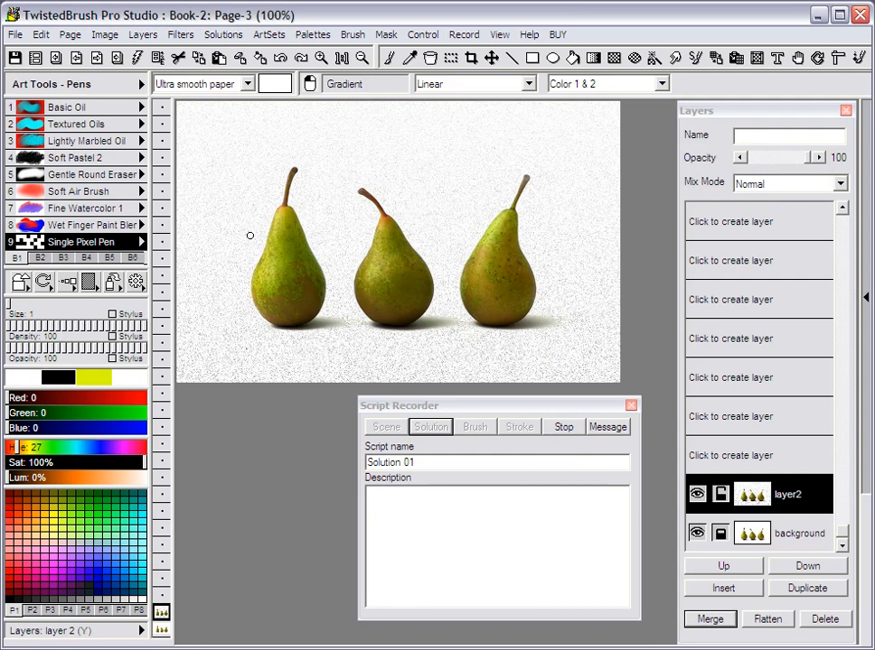
left_click(565, 431)
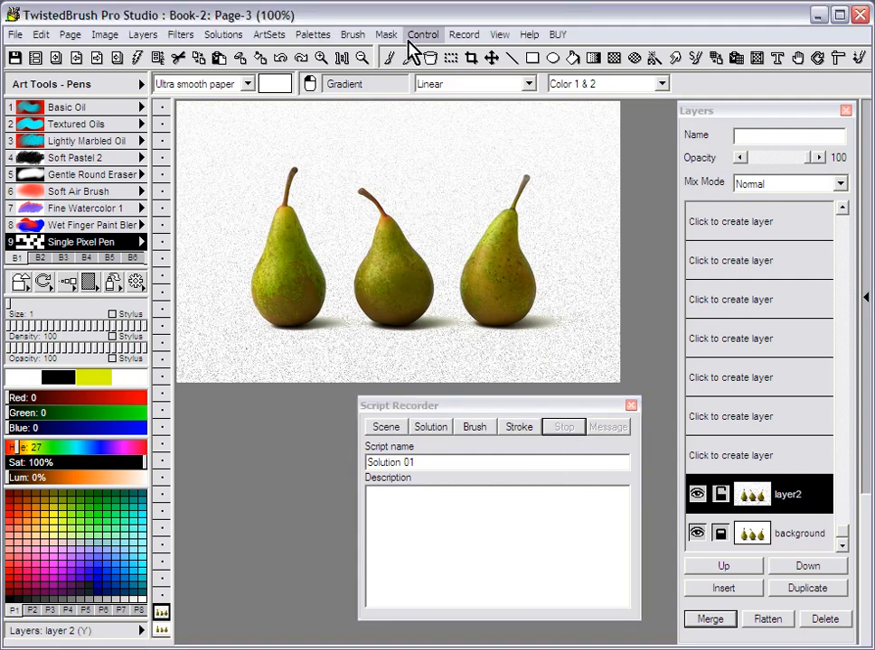
- Export the recorded Solution 01 script from the Script Player as Solution 01.srp into the My Solutions folder within Solutions
left_click(418, 36)
mouse_move(463, 34)
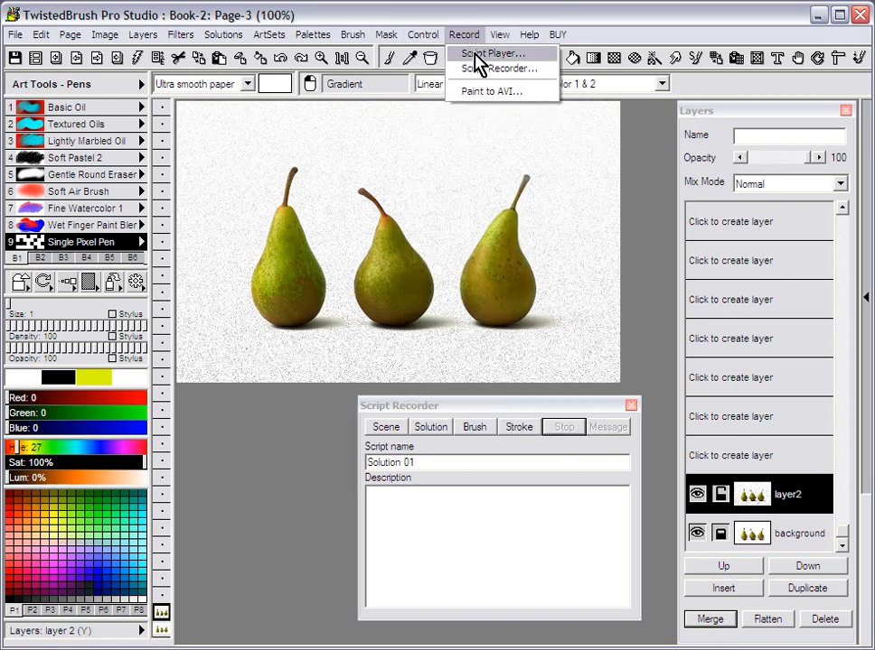
left_click(476, 54)
left_click_drag(451, 167, 353, 337)
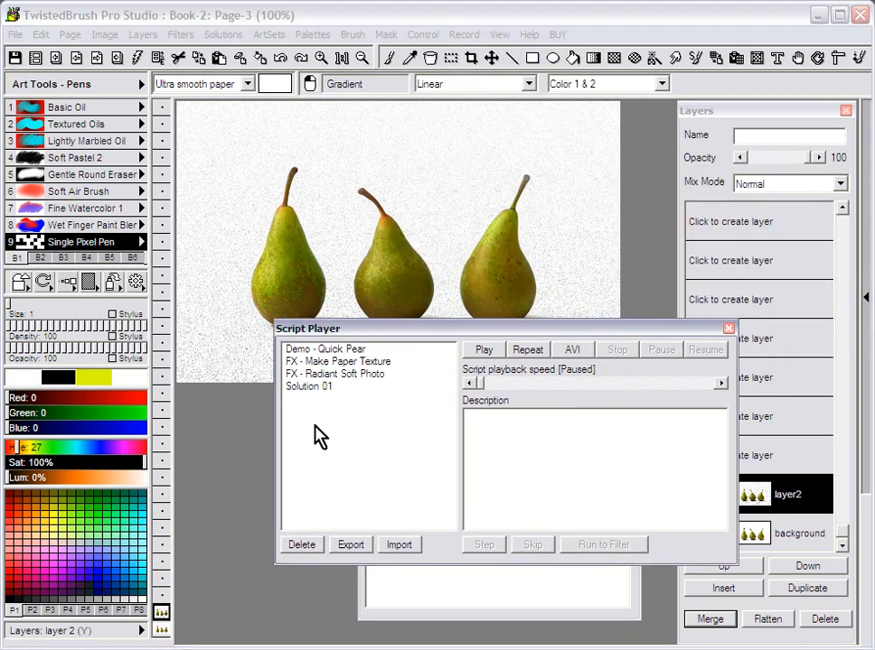
left_click(313, 390)
left_click(352, 546)
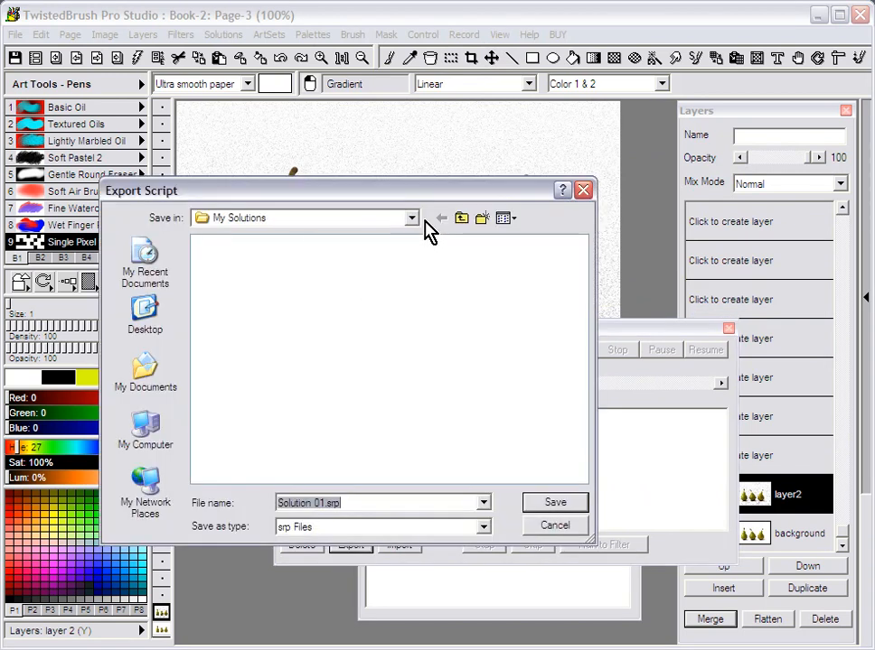
left_click(461, 218)
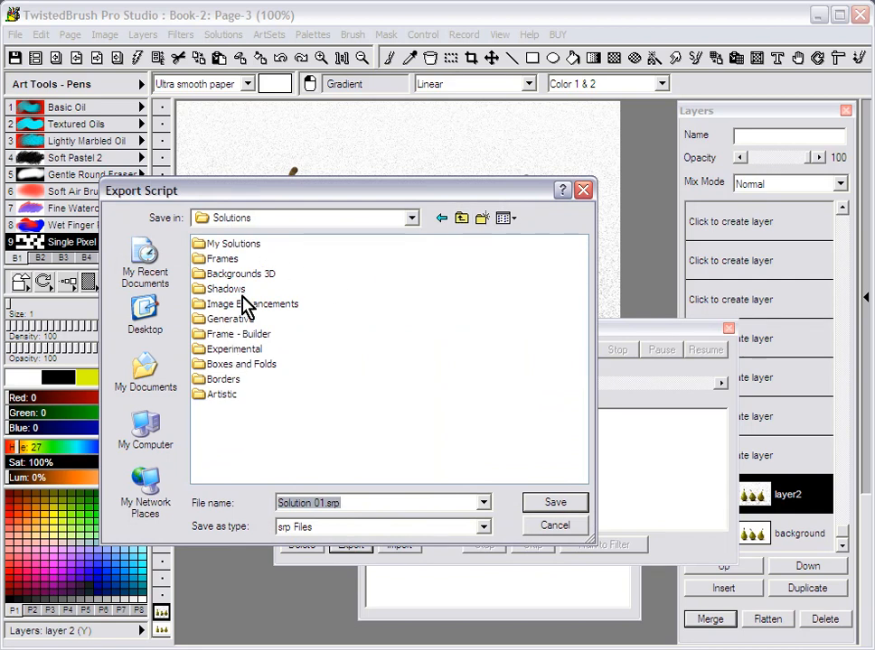
double_click(233, 244)
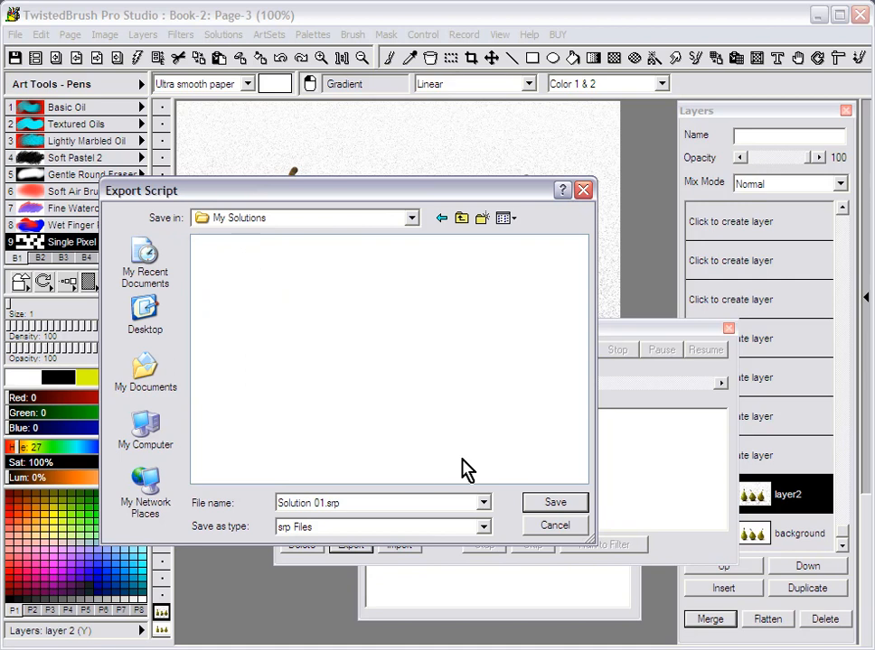
left_click(543, 504)
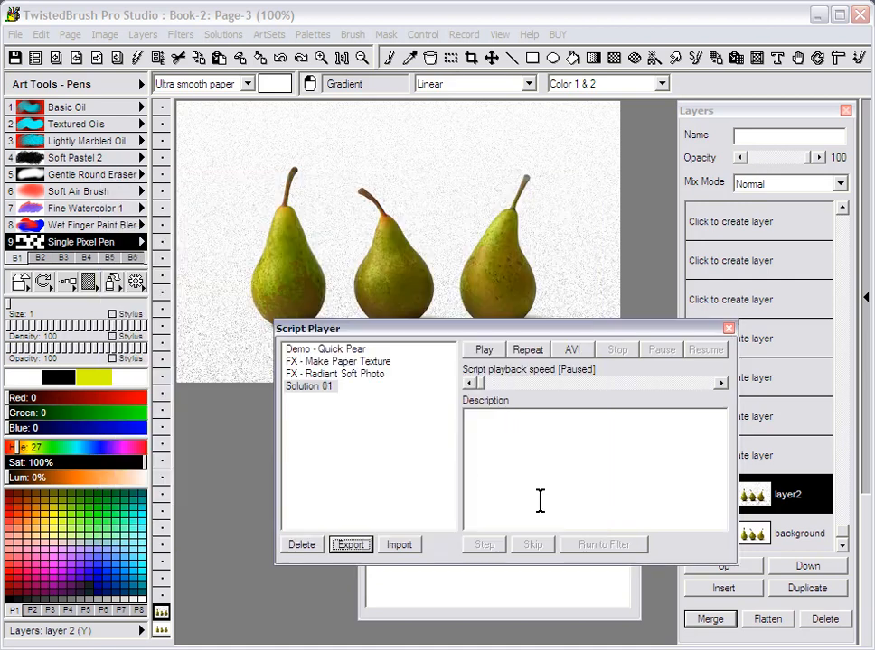
left_click(728, 329)
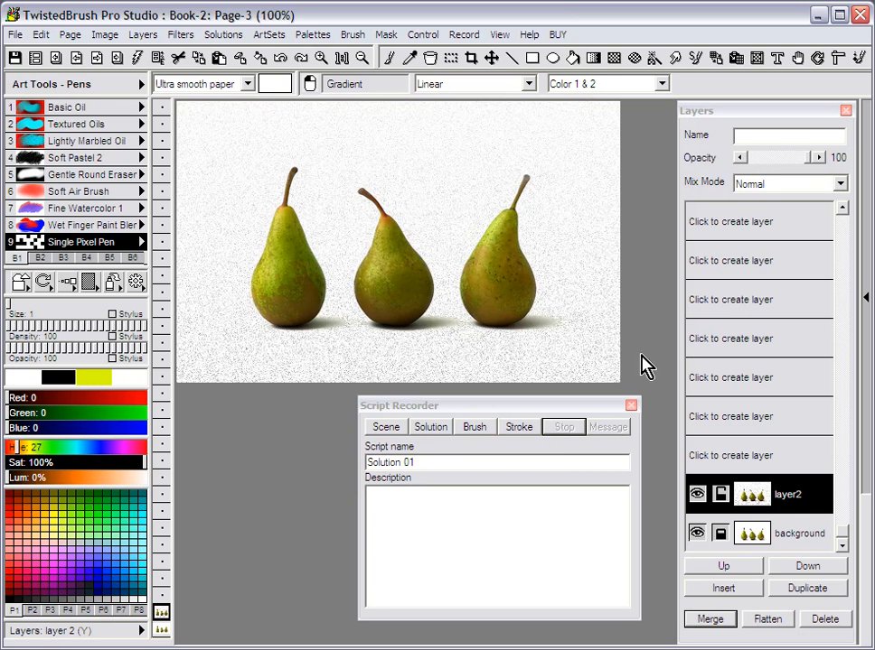
- Go to the wine glass image on Page-4, then preview and apply Solution 01 from the My Solutions category
key("Page_Down")
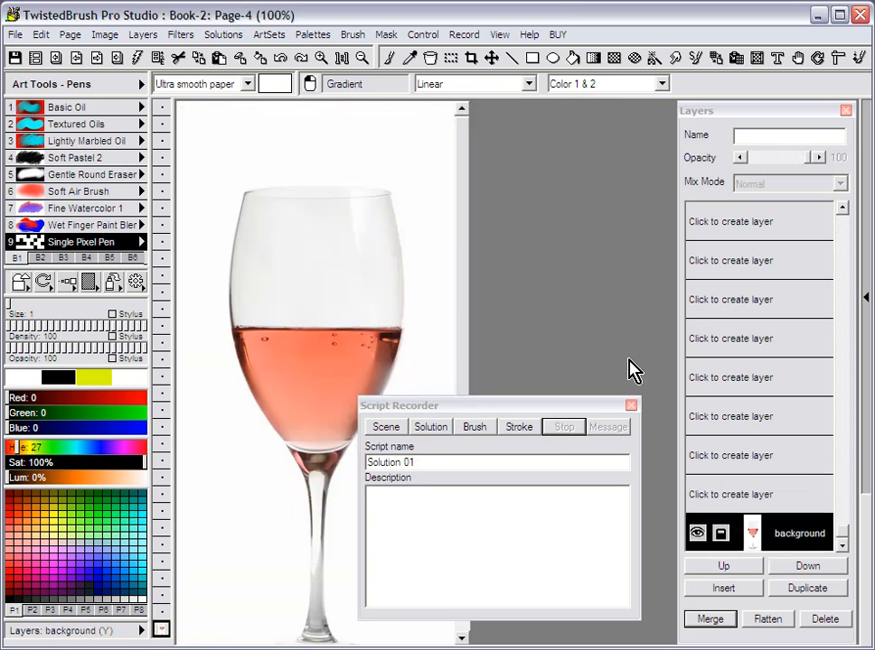
left_click_drag(535, 411, 688, 287)
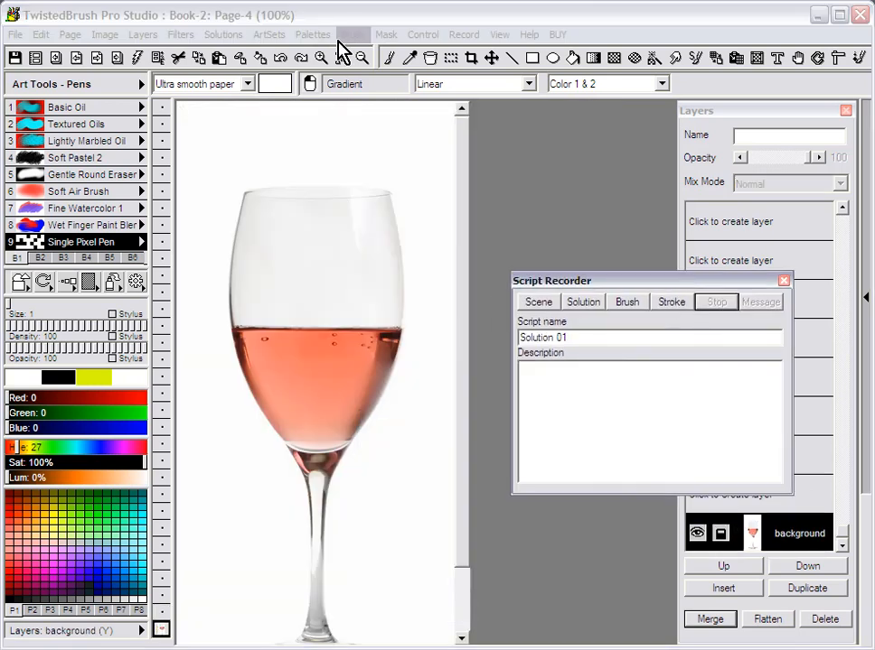
left_click(226, 37)
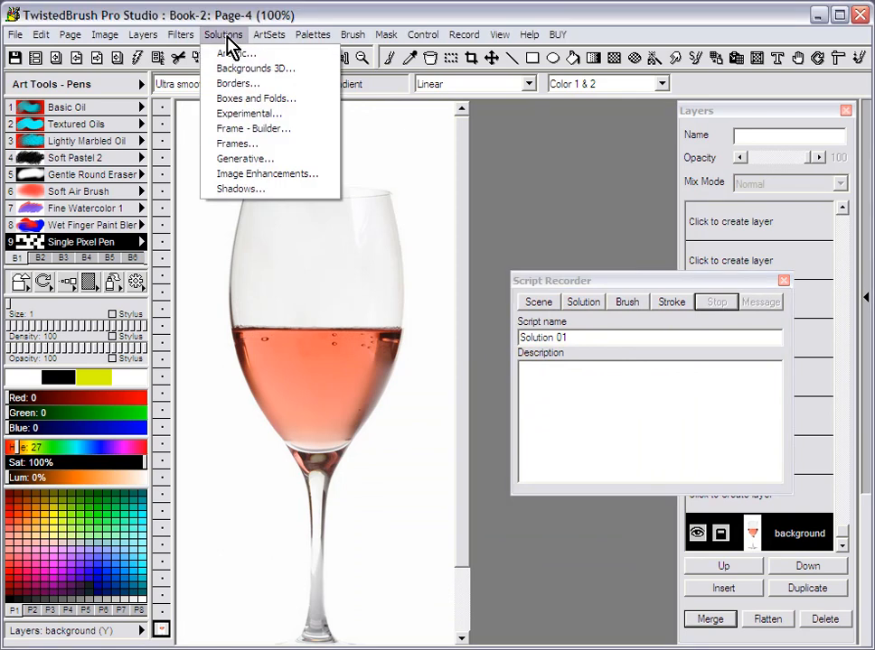
left_click(262, 190)
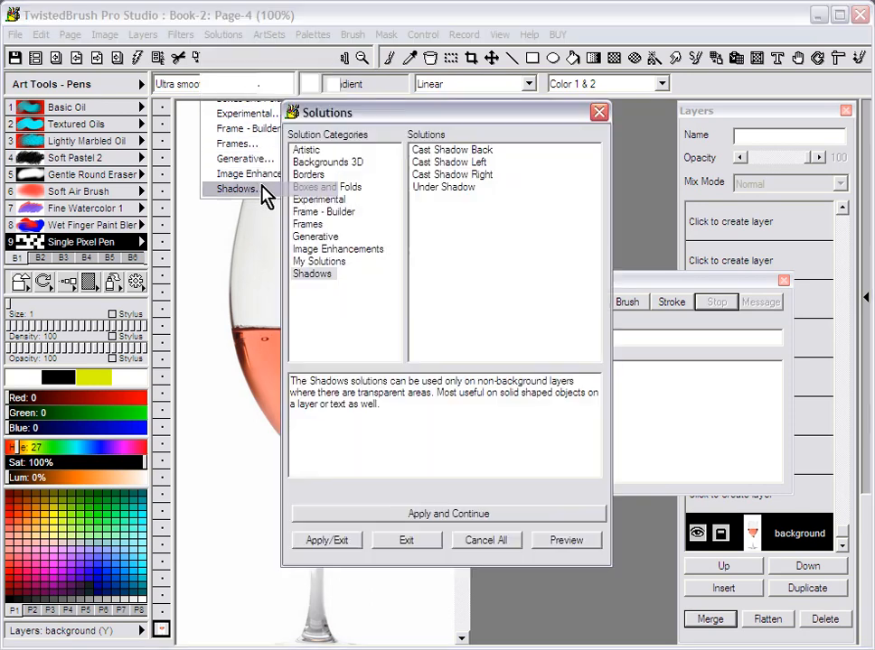
left_click(335, 262)
left_click_drag(344, 114, 492, 109)
left_click(577, 144)
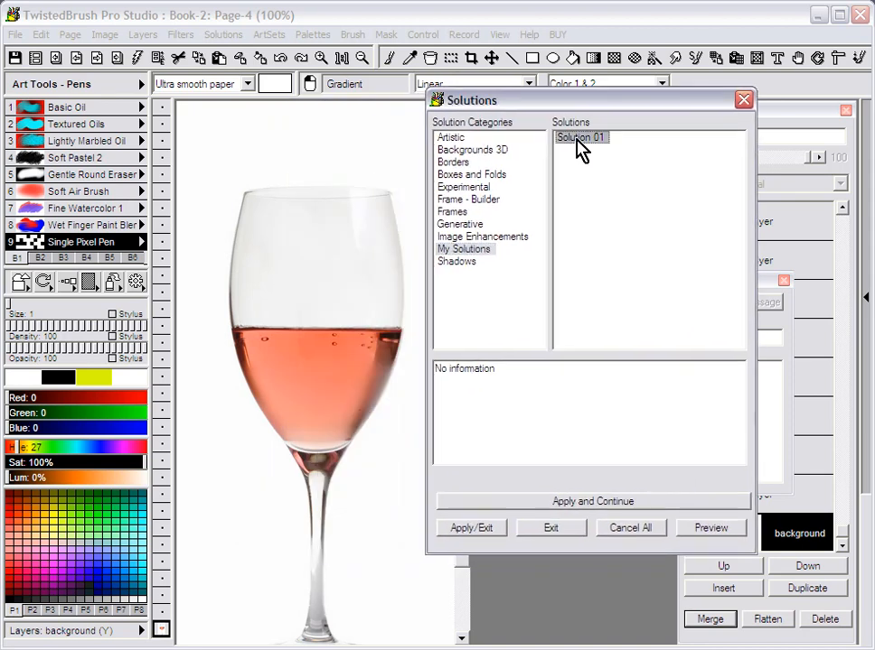
left_click(709, 532)
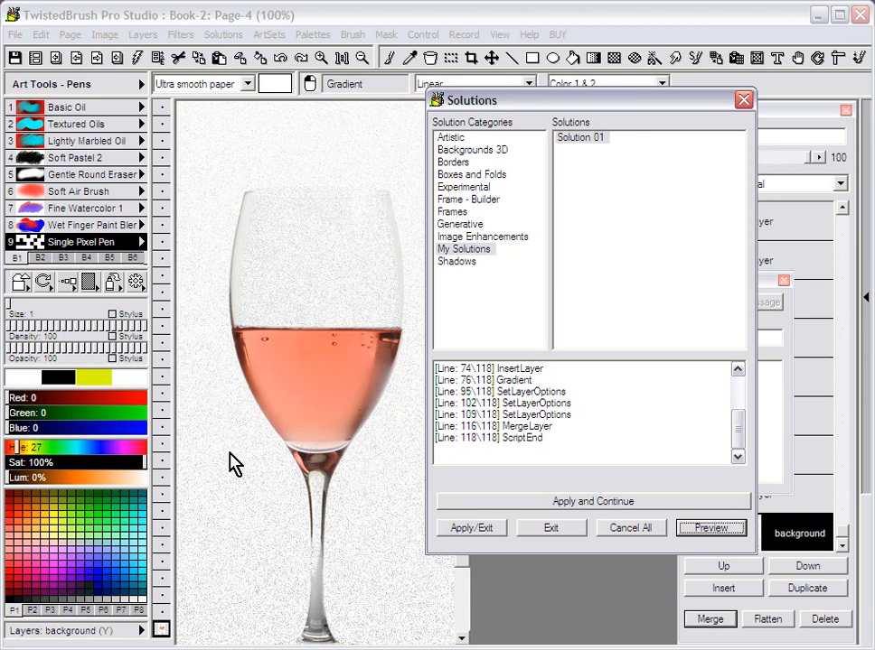
left_click(478, 532)
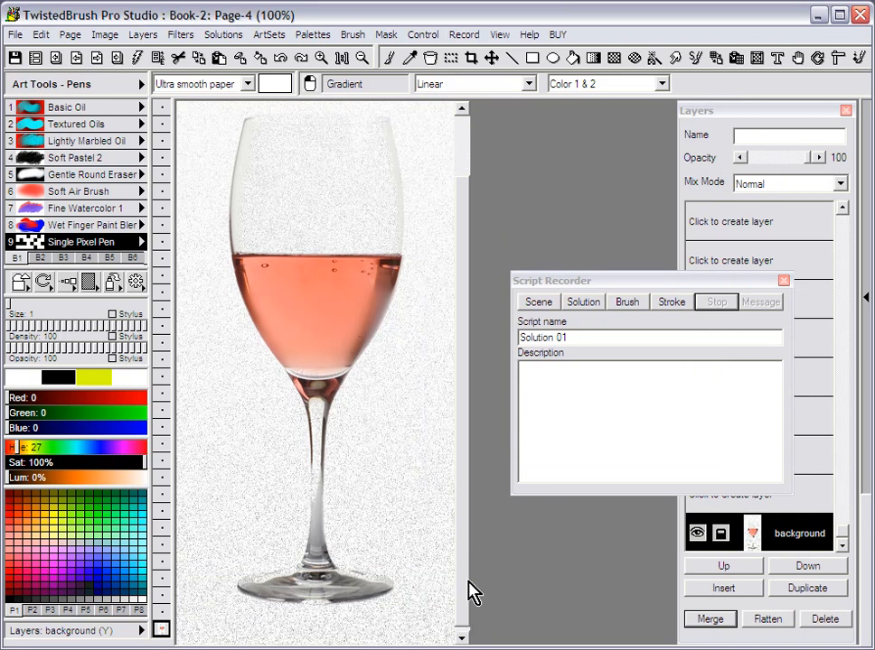